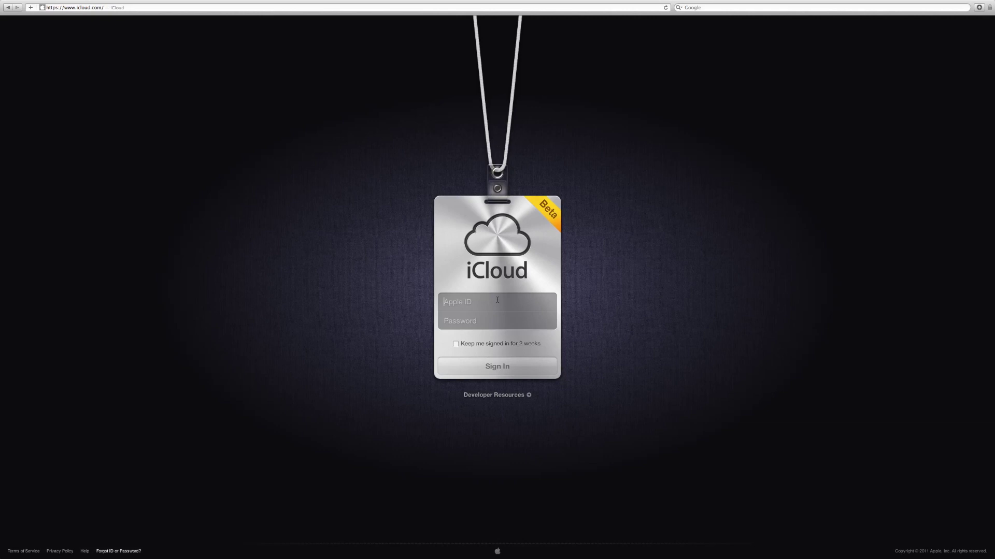
Sign in to iCloud with the Apple ID, fixing its typo, and the account password.
click(498, 300)
key(Tab)
text(••••••••••••••••••••)
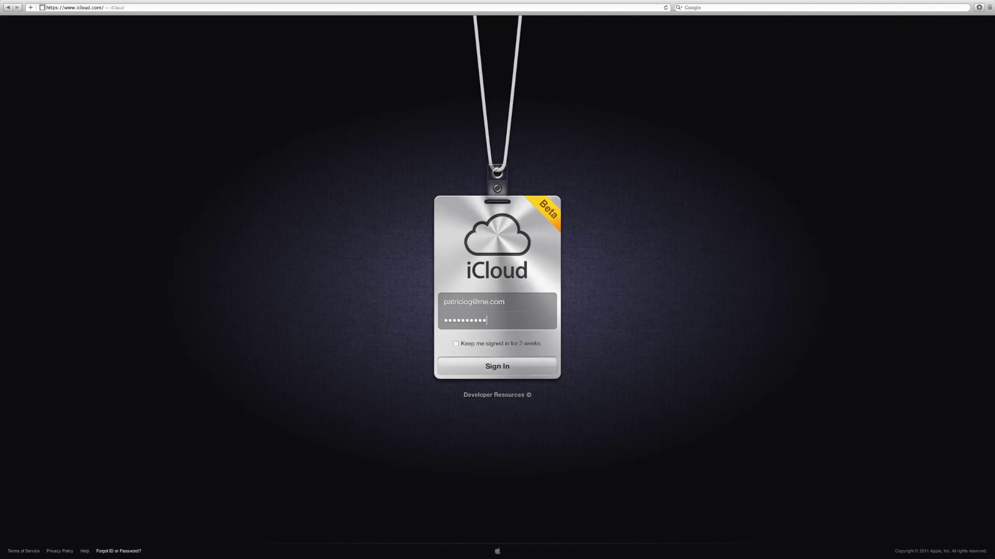
text(••••••••)
key(Return)
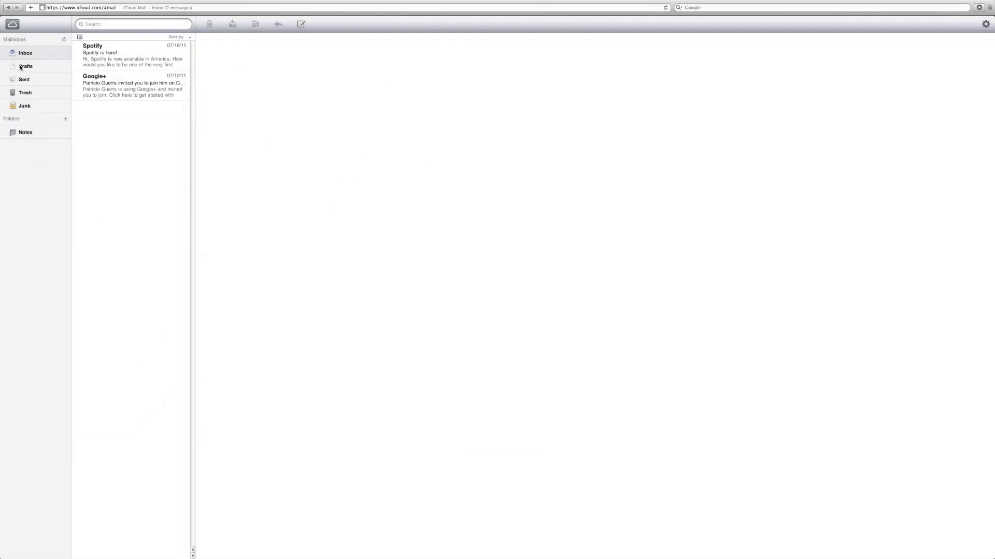
Go to the iCloud home screen, view the iWork page, return home and open account settings.
click(12, 25)
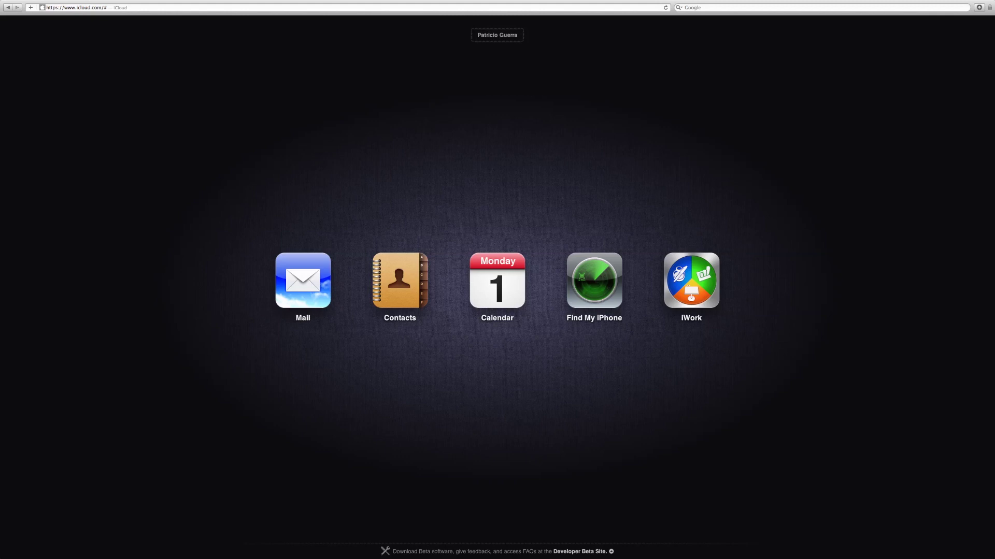
click(691, 281)
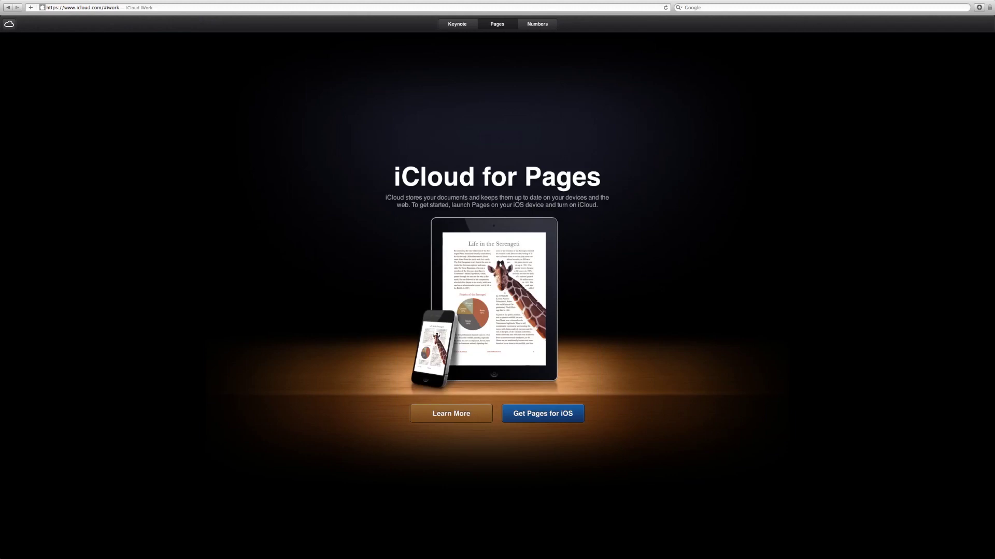
key(super+bracketleft)
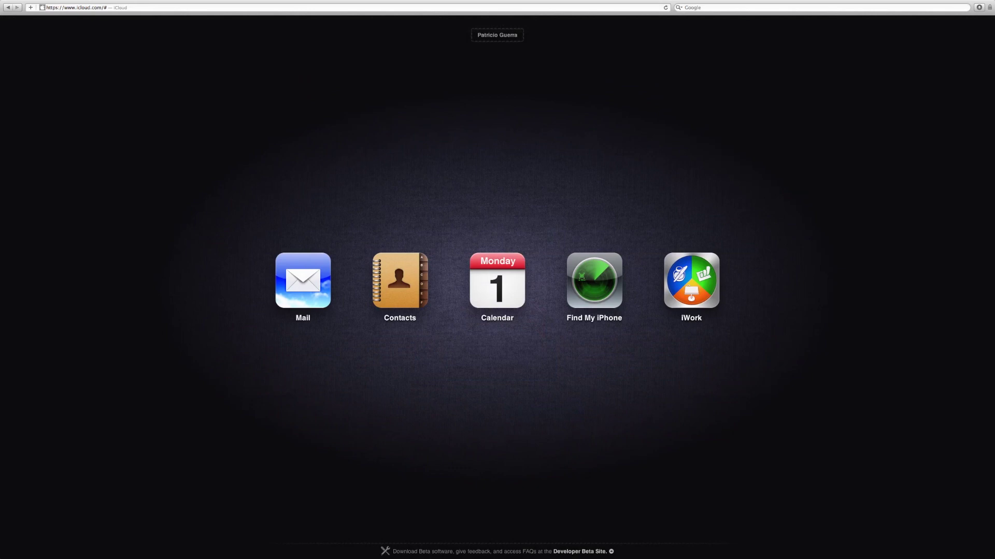
click(497, 35)
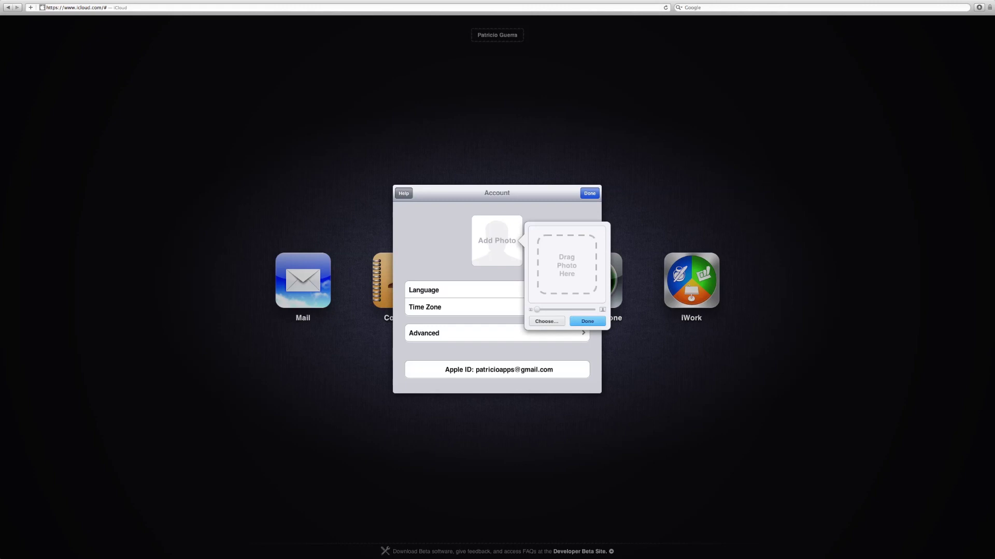
key(Return)
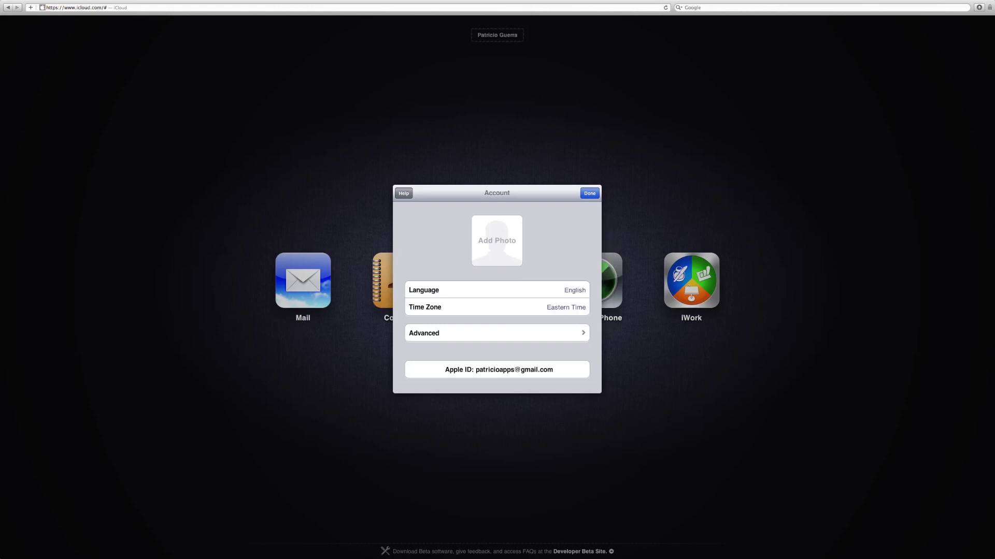
click(497, 333)
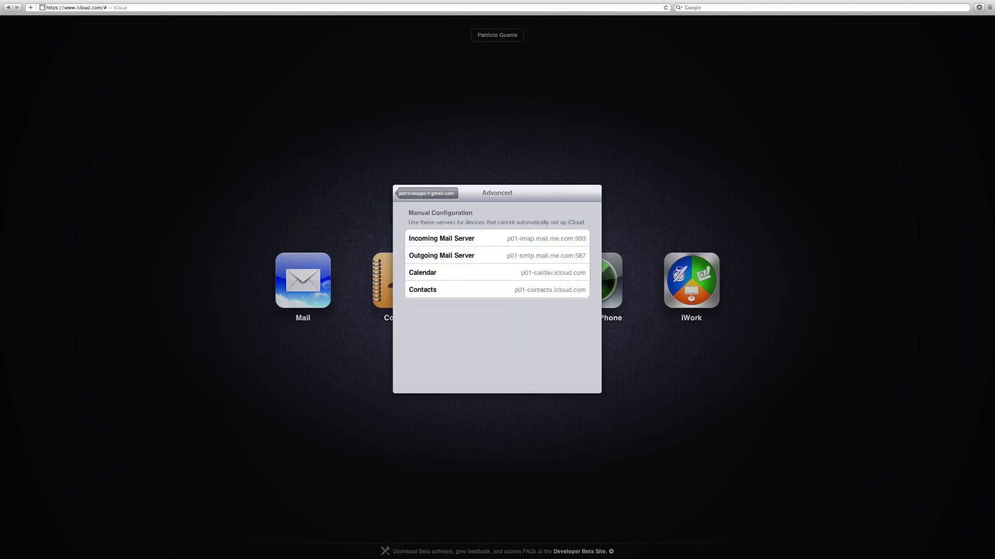
click(425, 193)
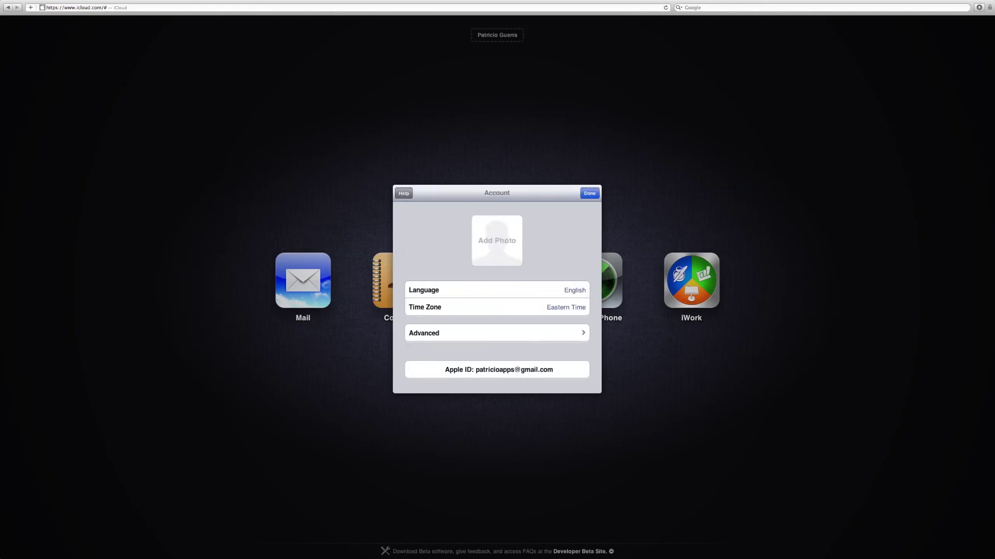
key(Return)
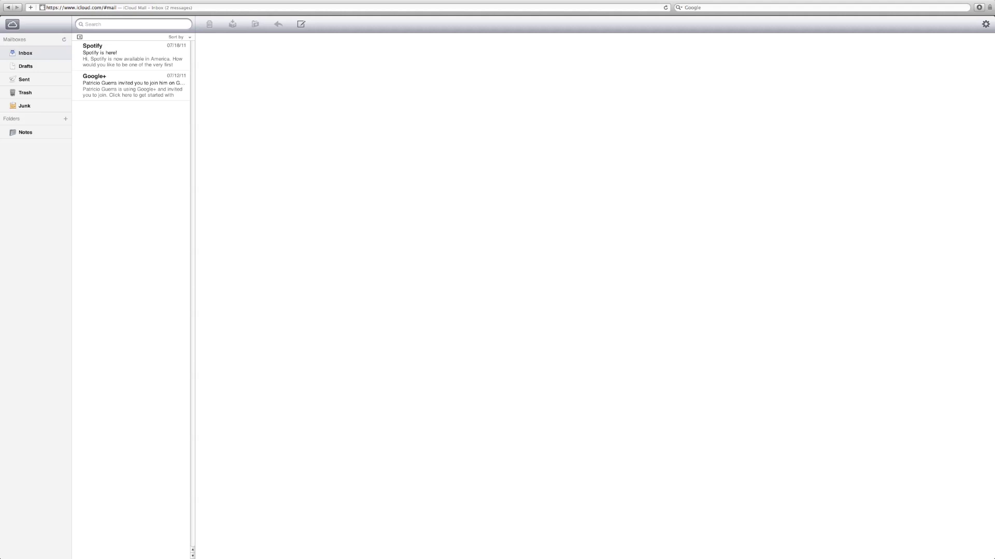
Open the Google+ invitation message in the inbox.
click(131, 86)
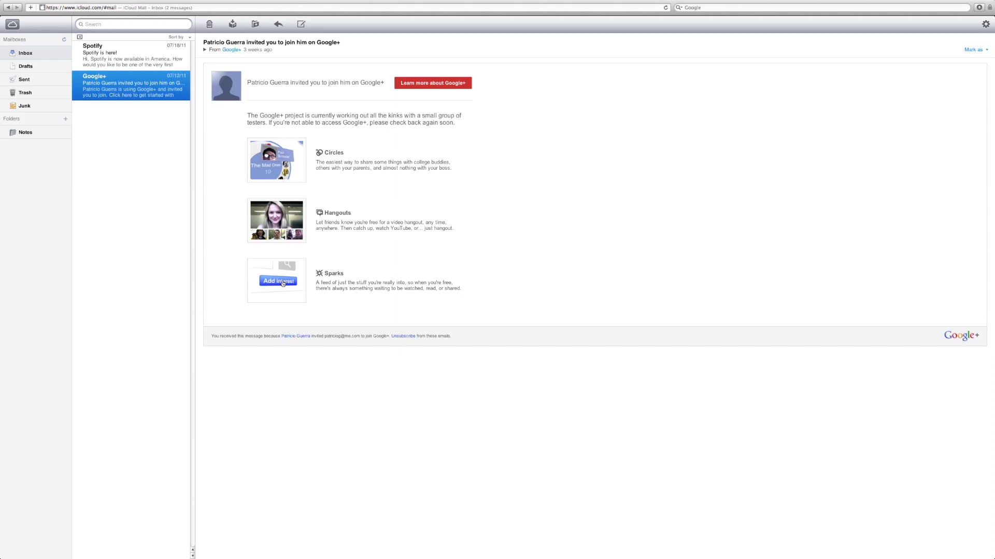
Search the mailbox for 'dvdv'.
click(133, 24)
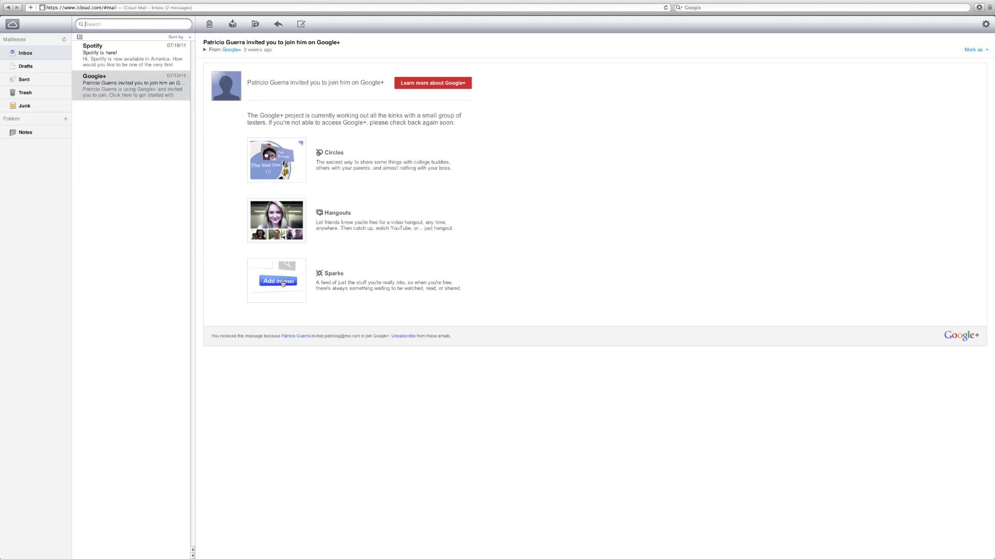
text(dvdv)
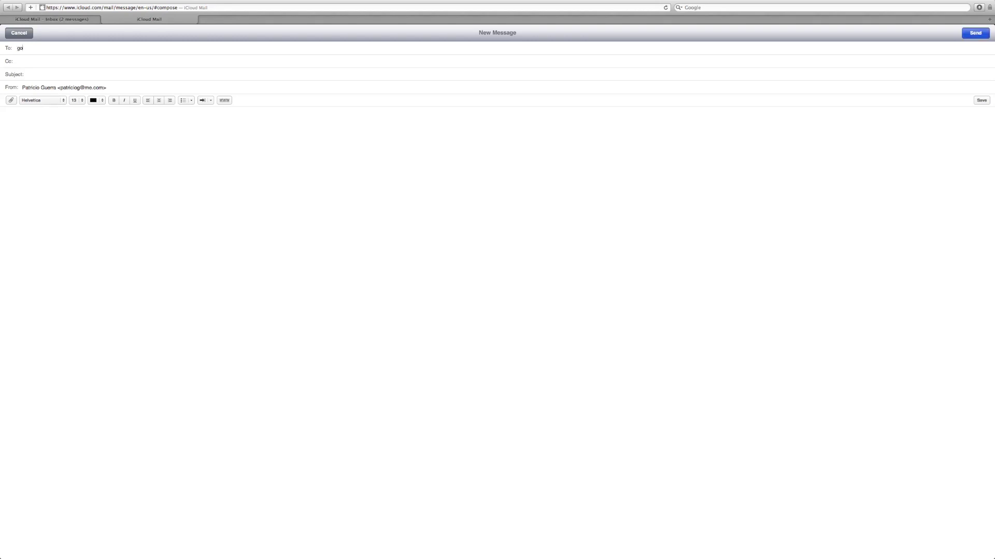
Enter the recipient's address and body 'I LOVE YOU, GIVE ME 1,MILLION DOLLARS', selecting DOLLARS.
text(od@heave)
text(n.com)
text(OVE YOU)
text(, GIVE M)
text(E 1,MILLION)
text( DOLLARS)
key(alt+shift+Left)
Make DOLLARS red, 36 pt, in Lucida Grande.
click(96, 100)
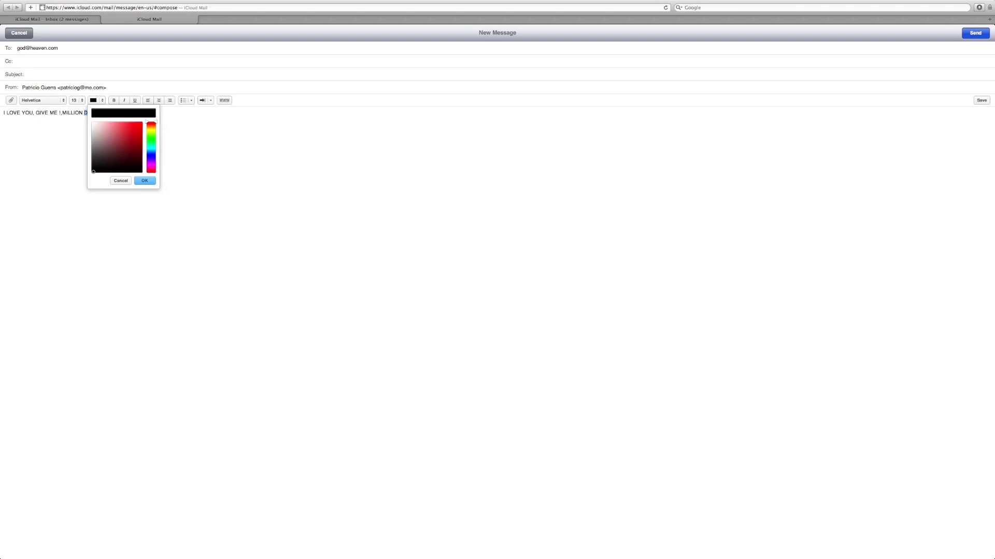
click(136, 125)
key(Return)
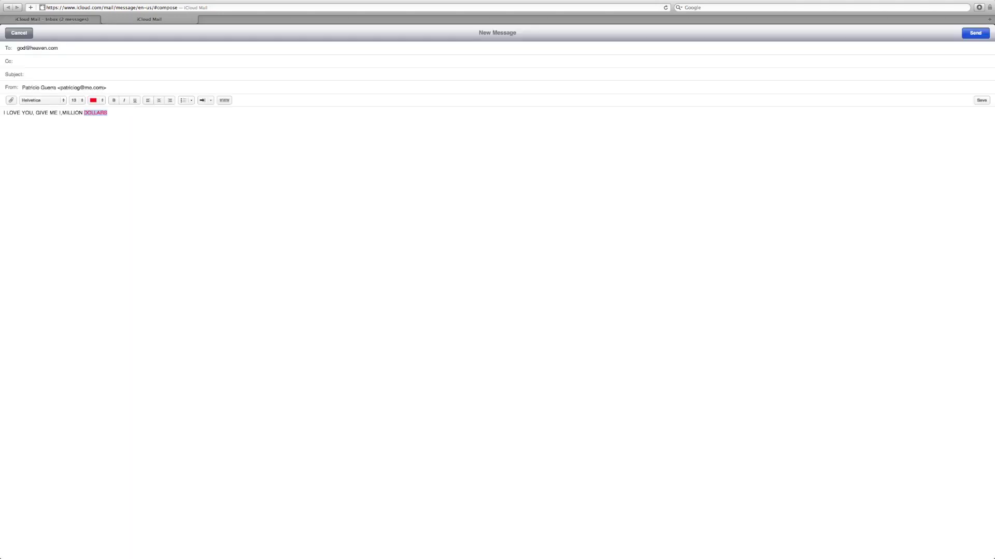
click(76, 100)
click(73, 126)
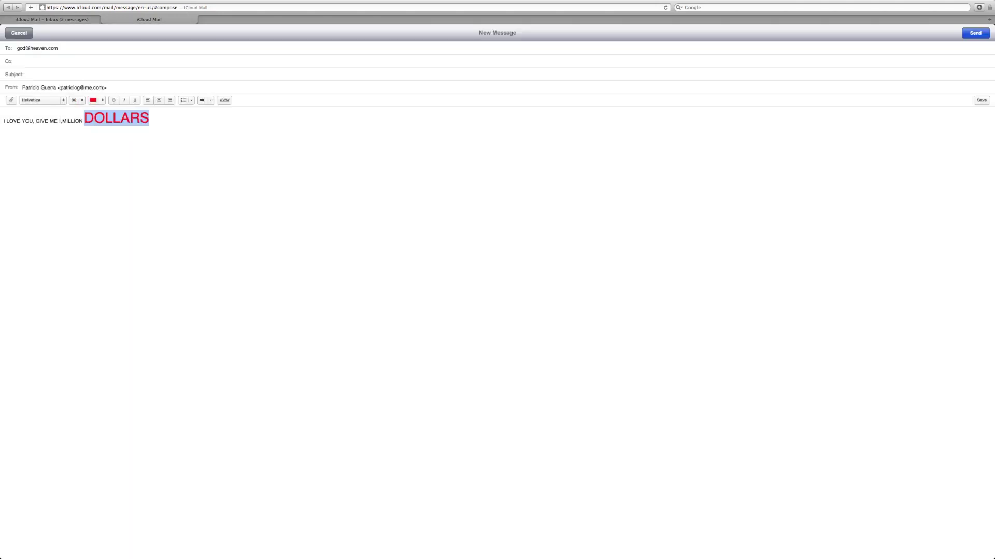
click(42, 100)
click(39, 117)
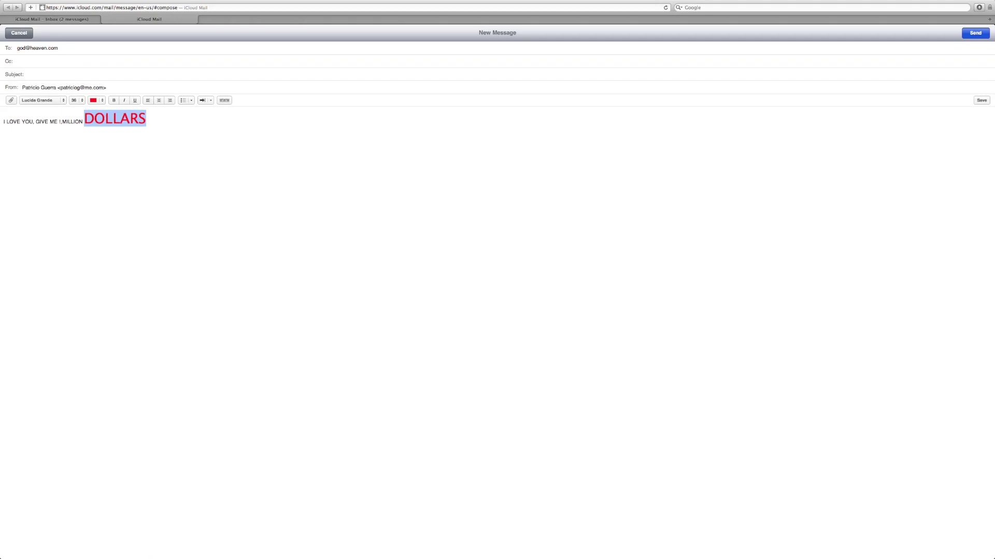
Make DOLLARS bold, italic and underlined, and centre the line.
key(super+b)
key(super+i)
key(super+u)
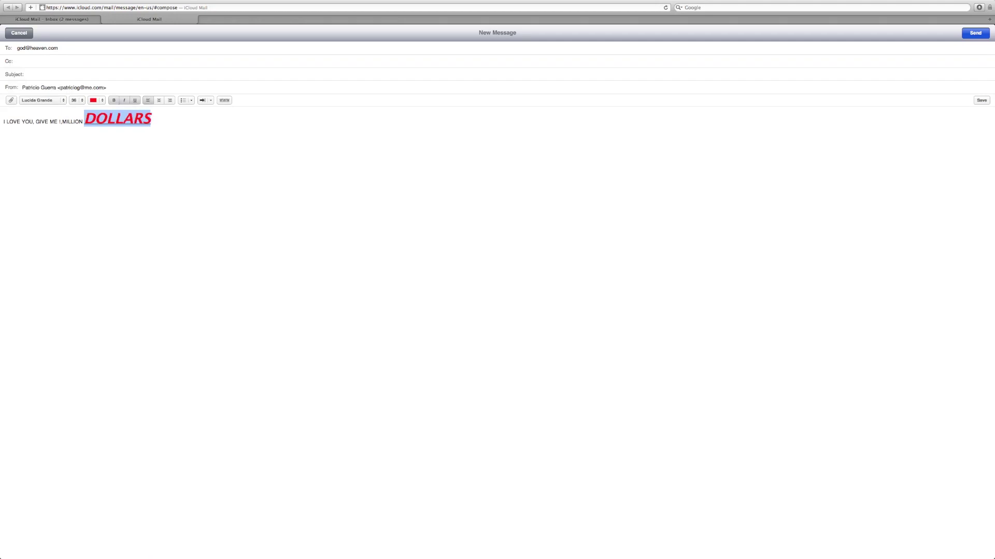
key(super+shift+backslash)
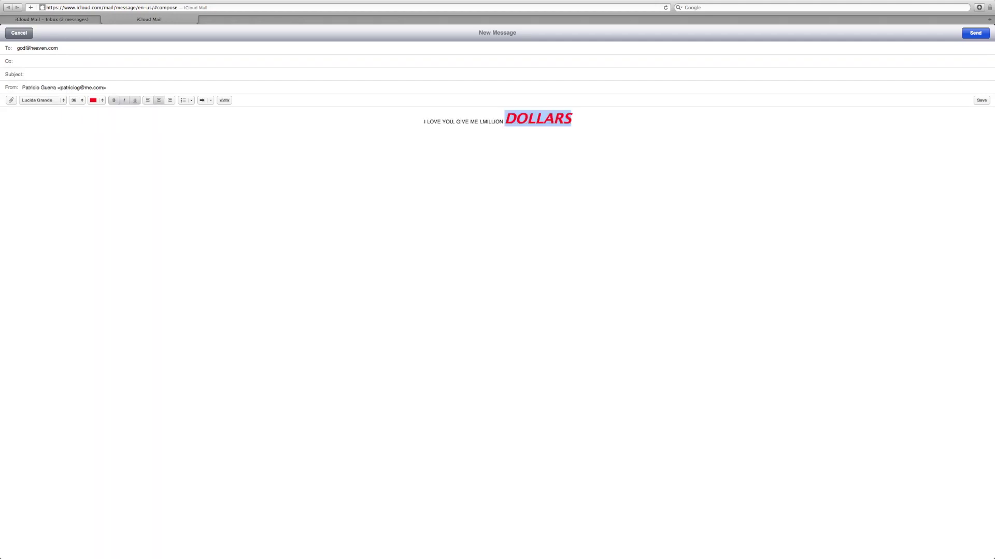
Link DOLLARS to money.com and send the message.
key(super+k)
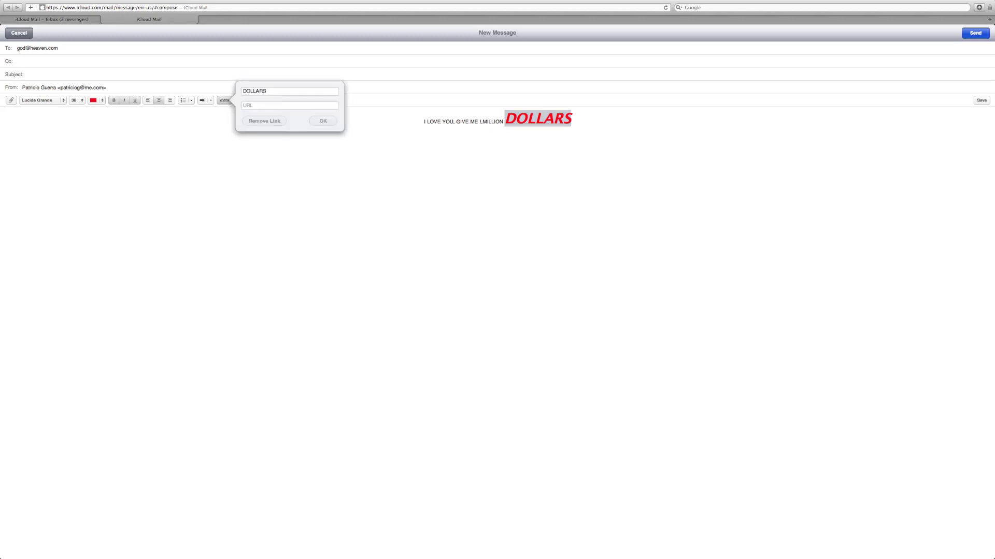
click(289, 105)
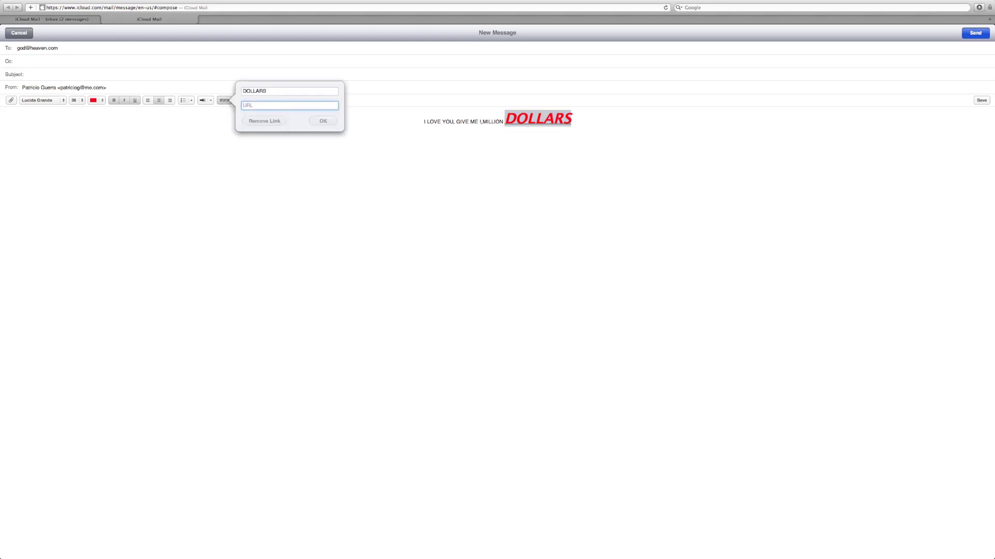
text(money.com)
key(Return)
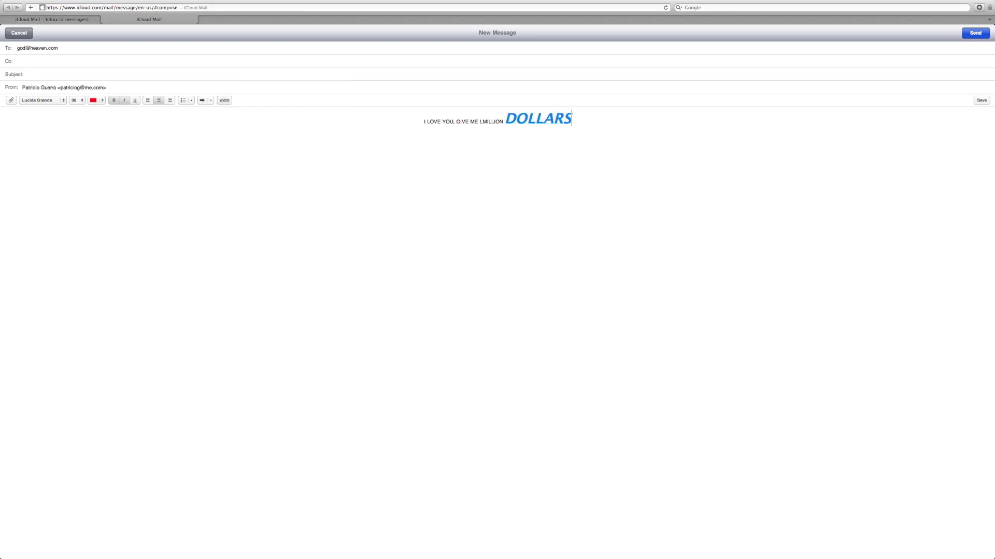
key(super+shift+d)
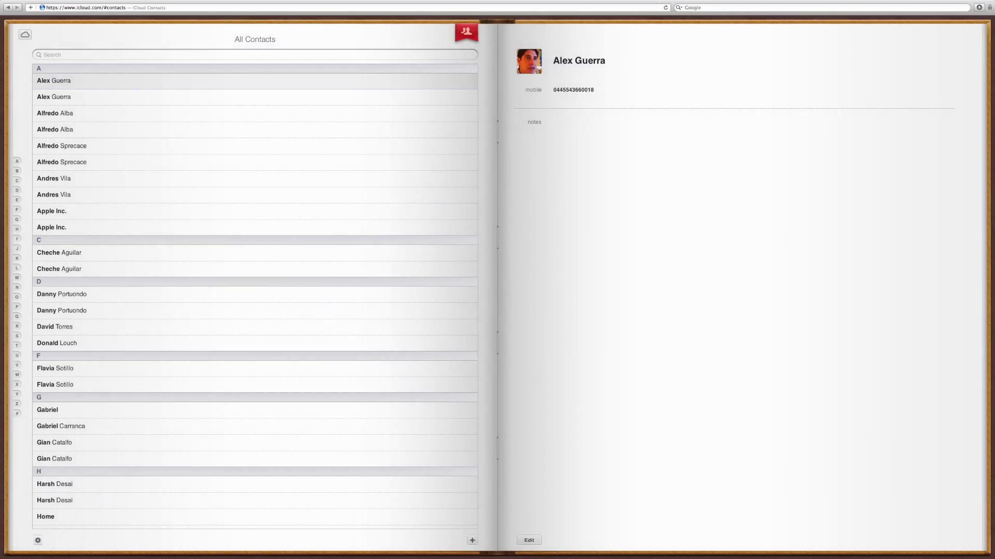
Browse the All Contacts list up and down, then switch to the contact groups page.
scroll(254, 298, down, 15)
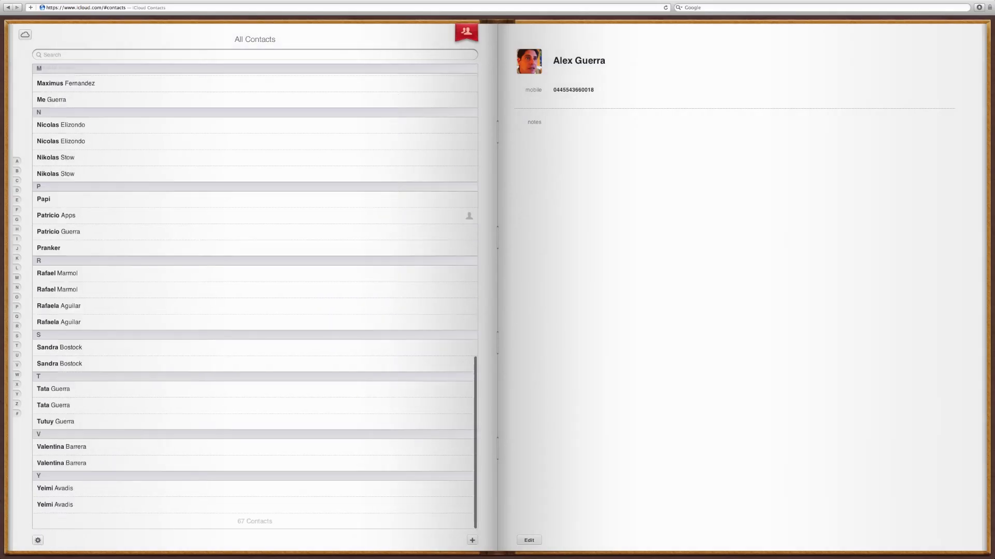
scroll(254, 298, up, 15)
scroll(255, 298, down, 15)
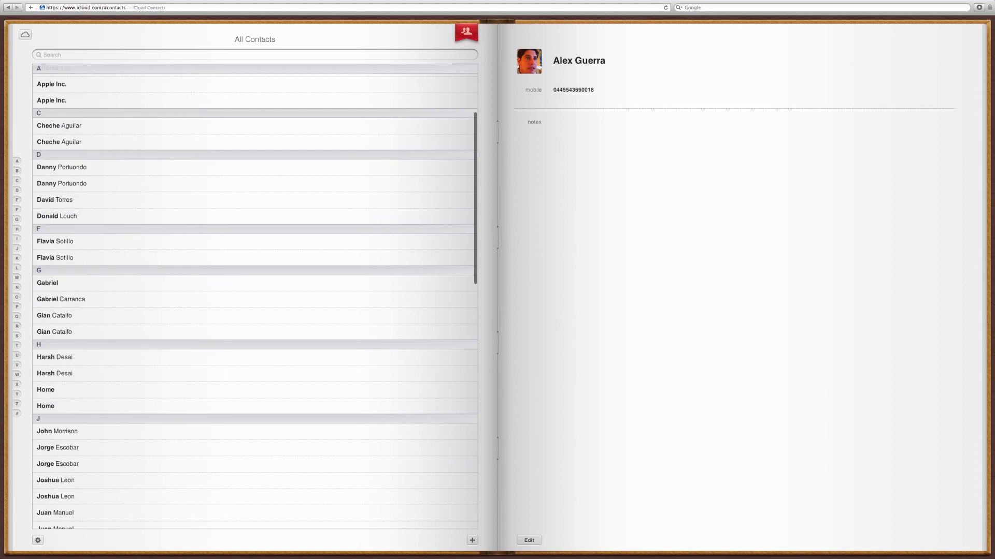
scroll(254, 297, up, 15)
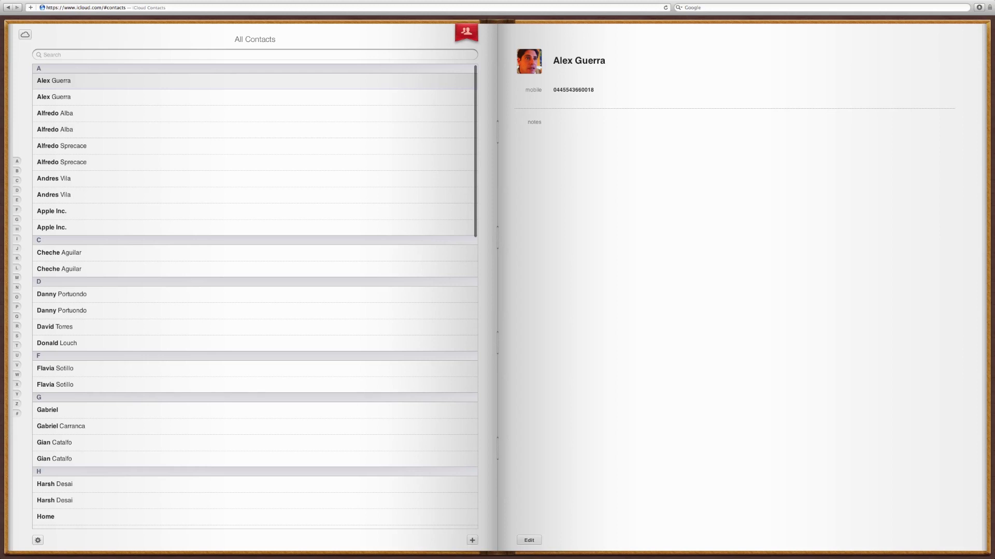
click(43, 54)
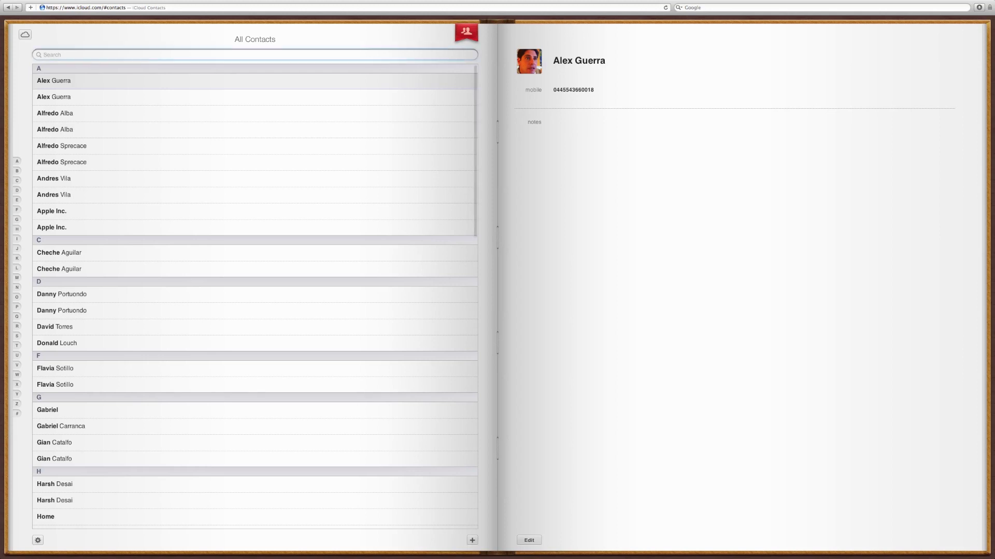
scroll(254, 295, down, 6)
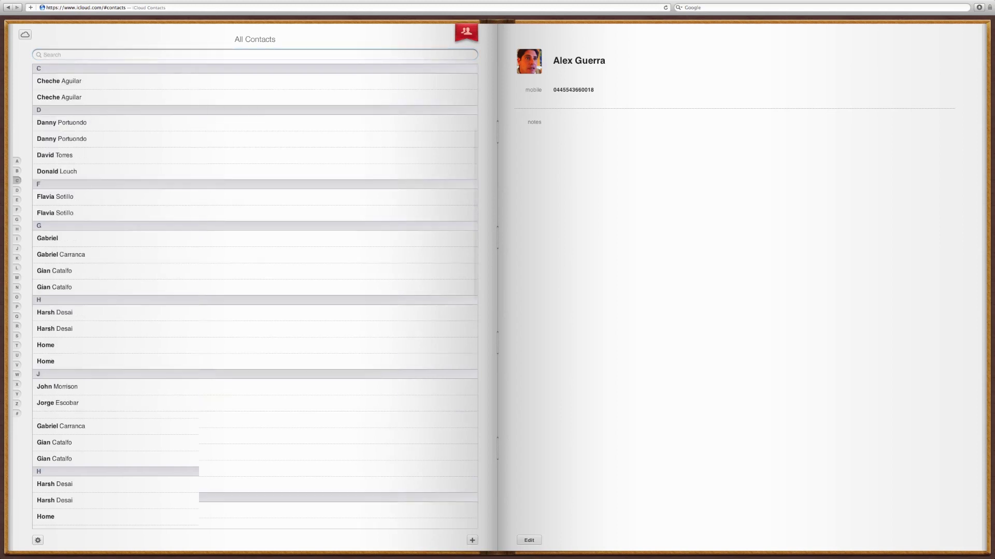
scroll(254, 295, up, 6)
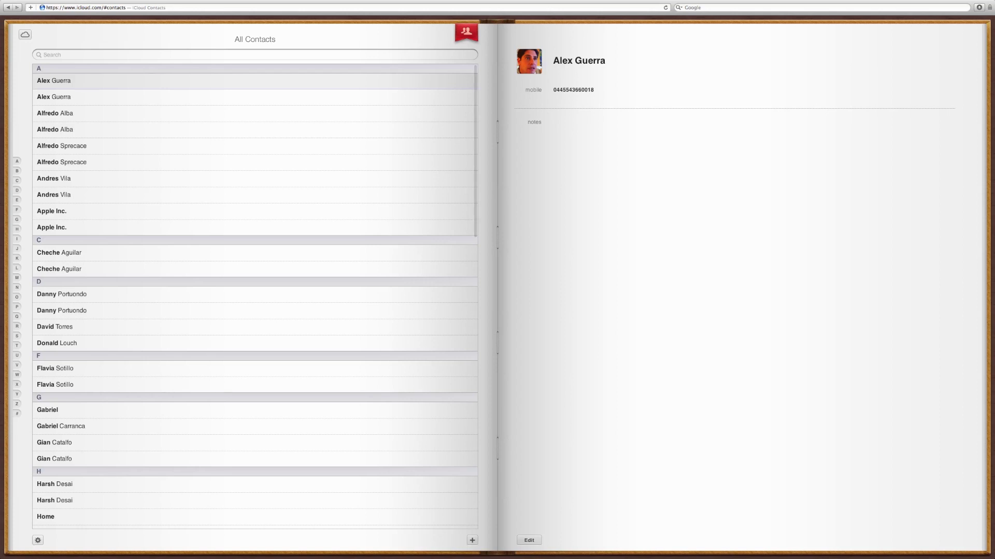
click(466, 32)
Create a new contact with first name, company Heaven, work phone, work e-mail and homepage heaven.co.
click(472, 541)
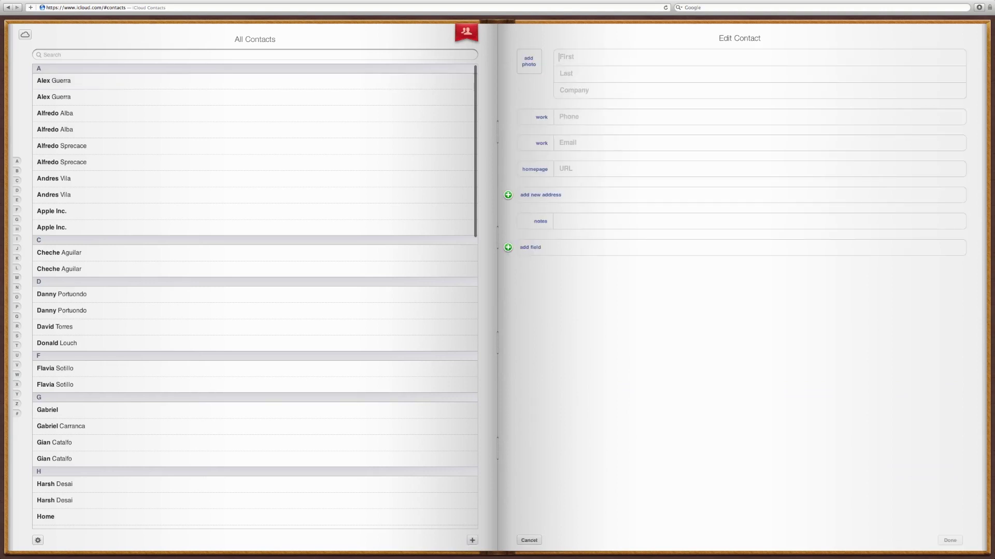
text(God)
text(Heaven)
text(777777777)
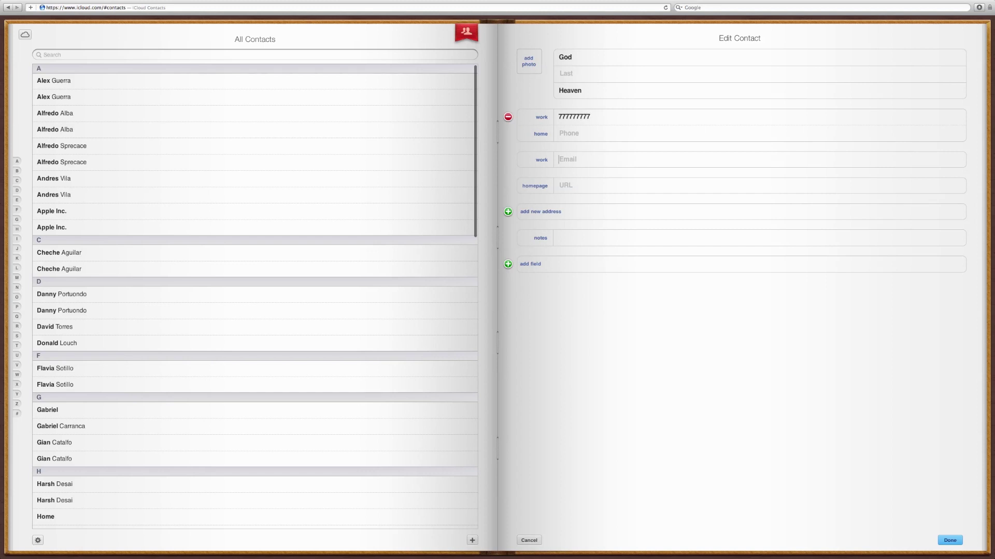
text(god@heaven.com)
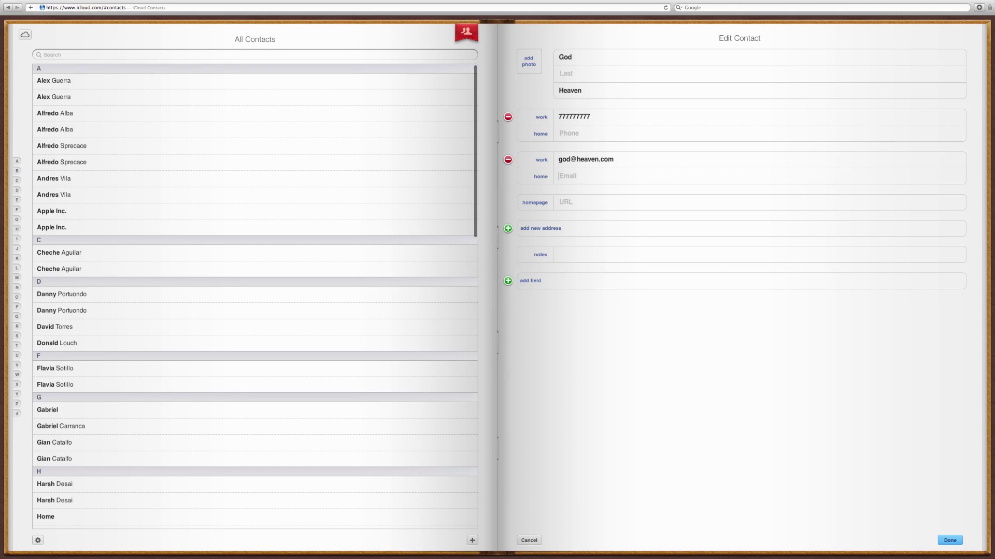
text(heav)
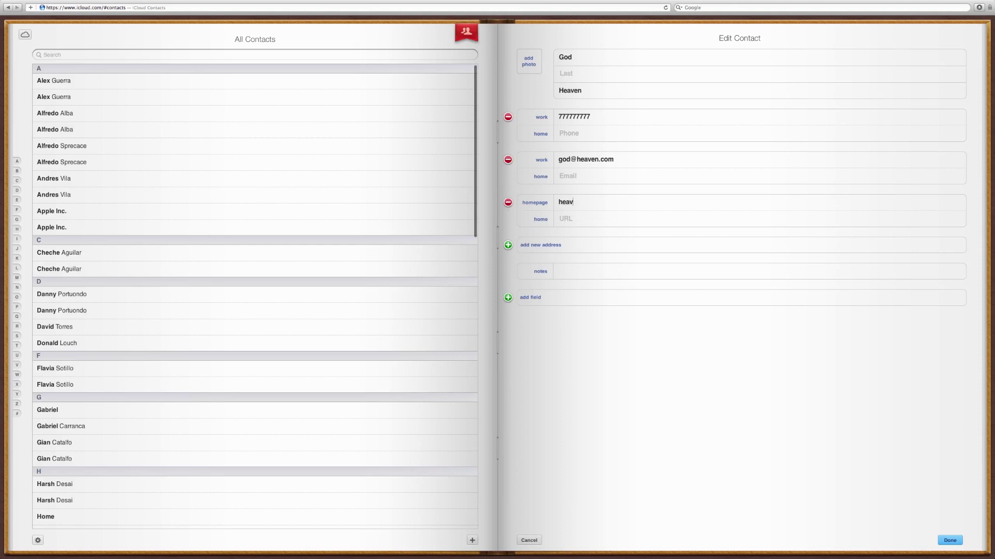
text(en.co)
Add a Twitter field with the contact's handle and save the contact.
key(Tab)
click(529, 347)
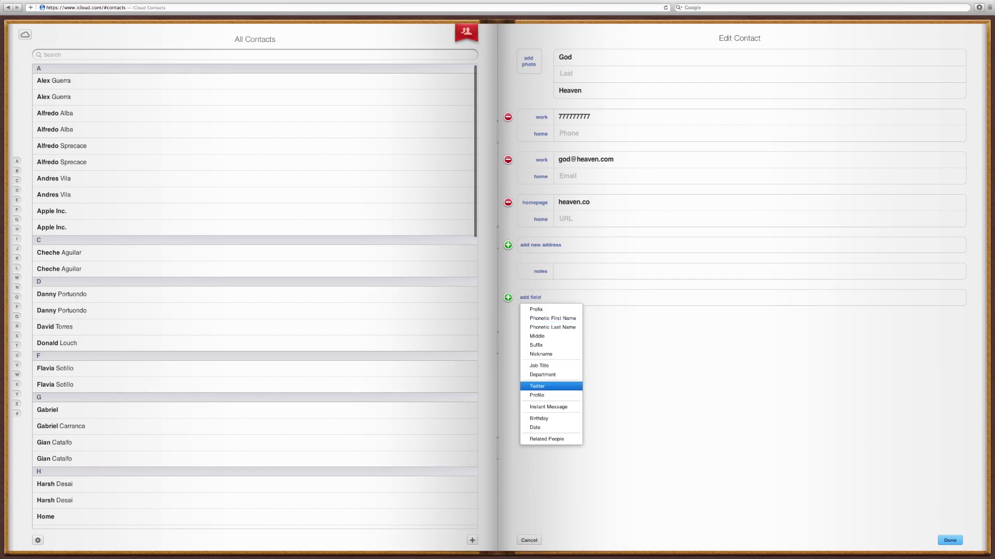
key(Return)
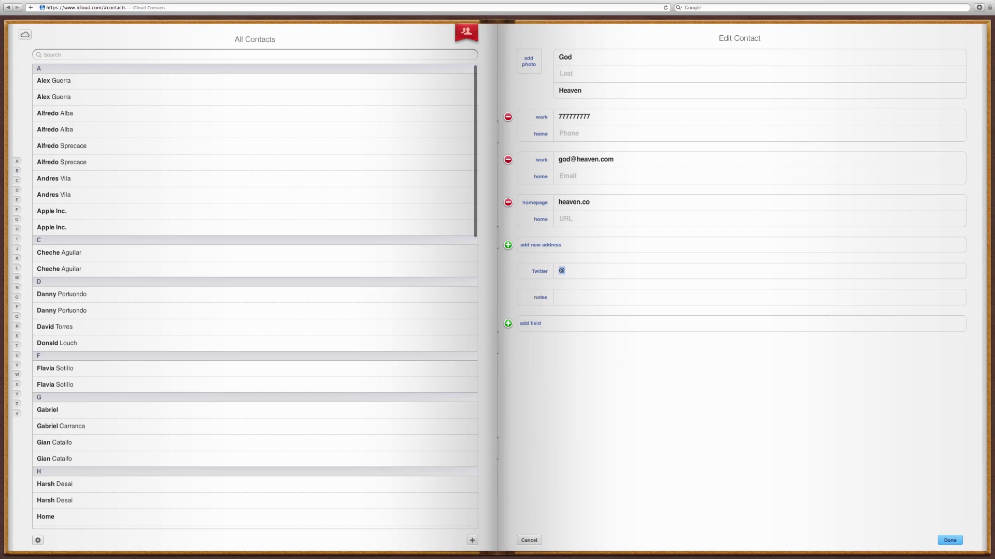
text(god)
key(BackSpace)
key(BackSpace)
key(BackSpace)
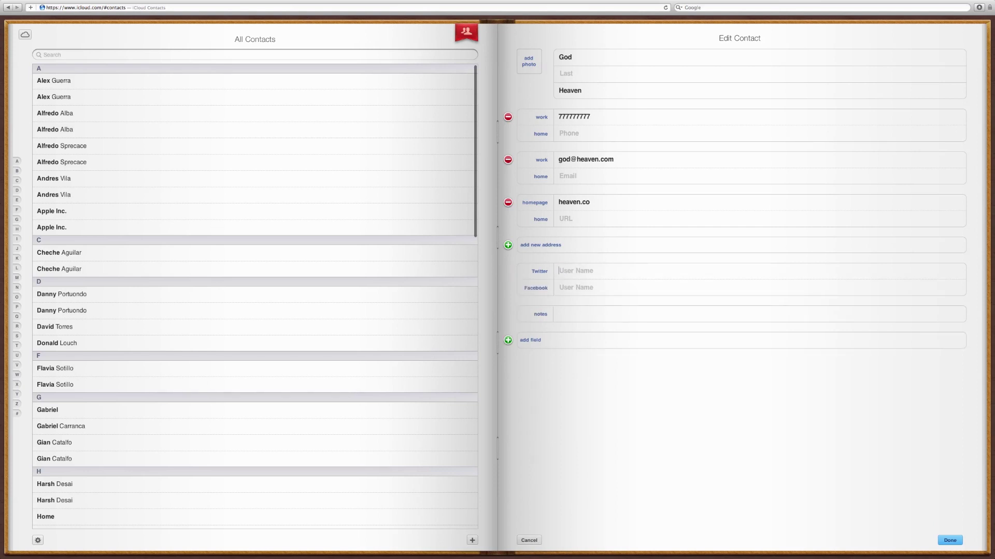
text(@god)
key(Return)
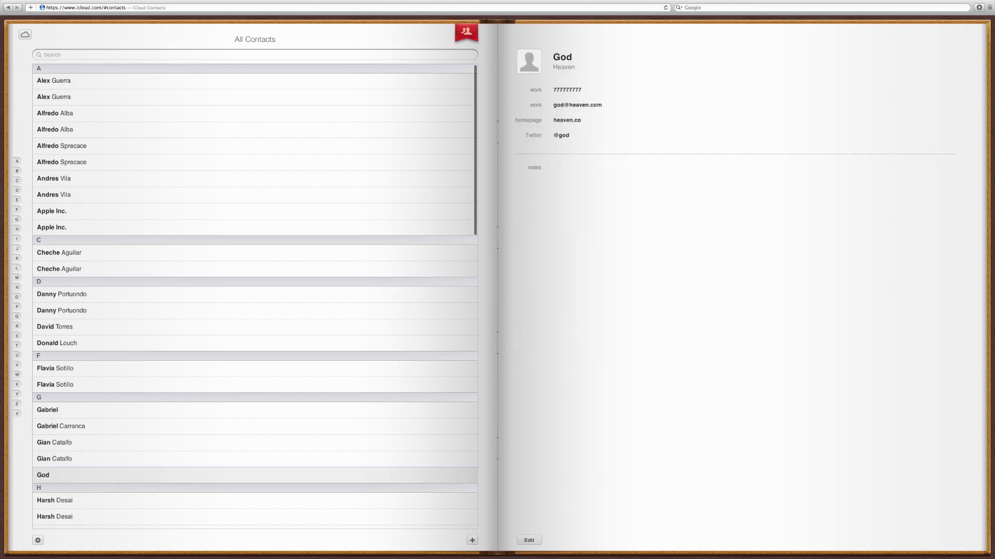
Scroll the contact list down and back up to the G entries to find the new contact.
scroll(254, 296, down, 15)
scroll(254, 295, up, 5)
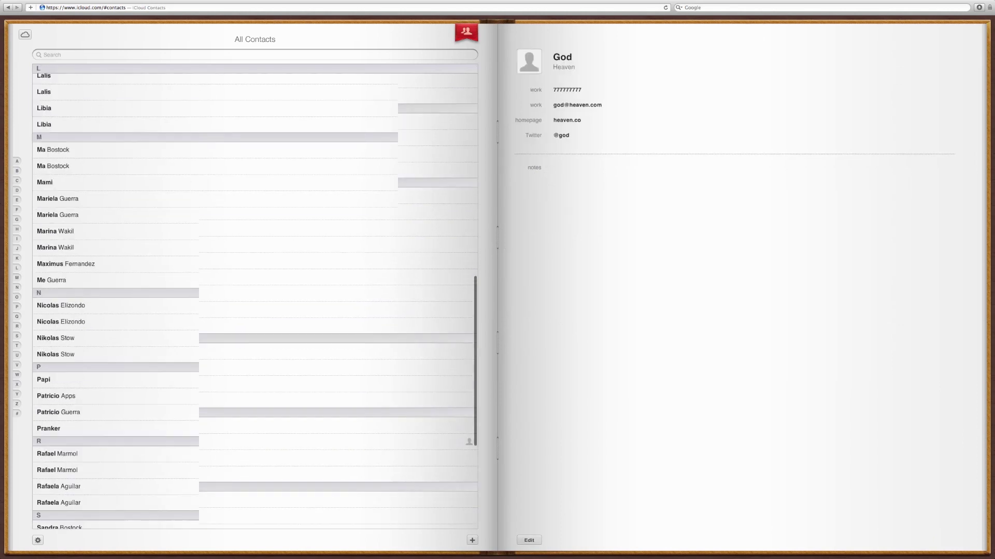
scroll(254, 295, up, 3)
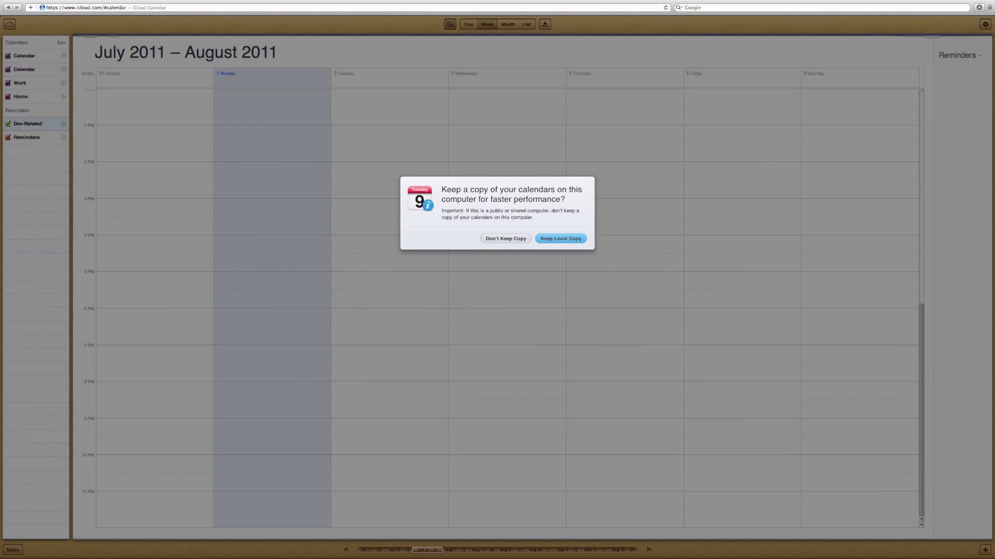
Choose Keep Local Copy for the calendars on the week-view prompt.
key(Return)
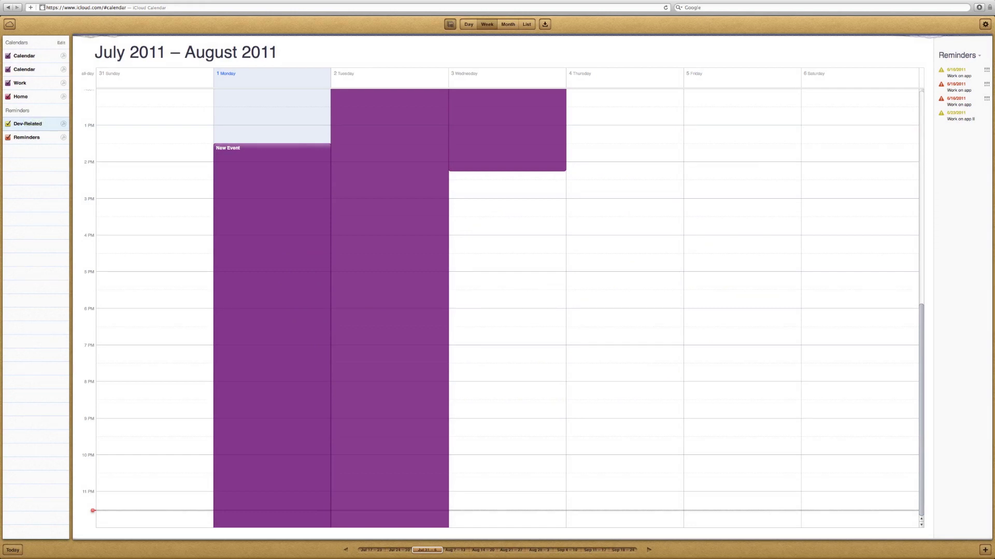
Browse the reminders, switching between the Reminders and Dev-Related lists.
click(961, 72)
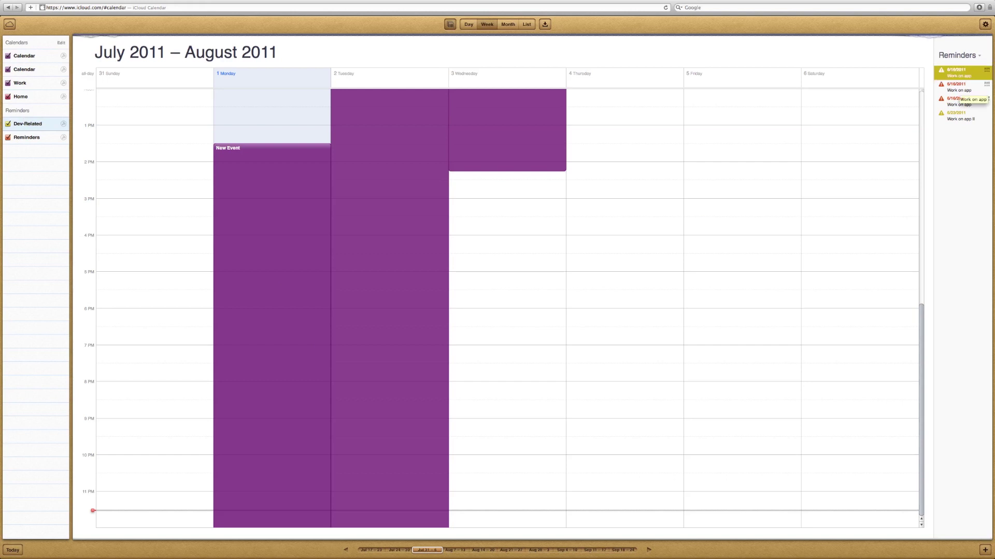
click(961, 87)
click(961, 102)
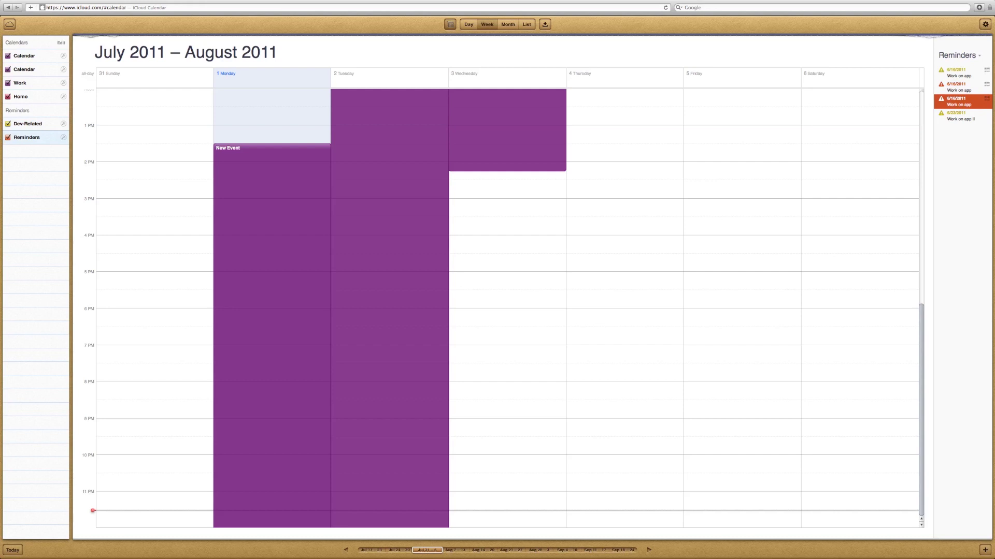
click(961, 116)
click(961, 87)
click(961, 102)
click(961, 73)
View the calendar by month, week and day, jump to August 16, then return to the launcher.
click(508, 24)
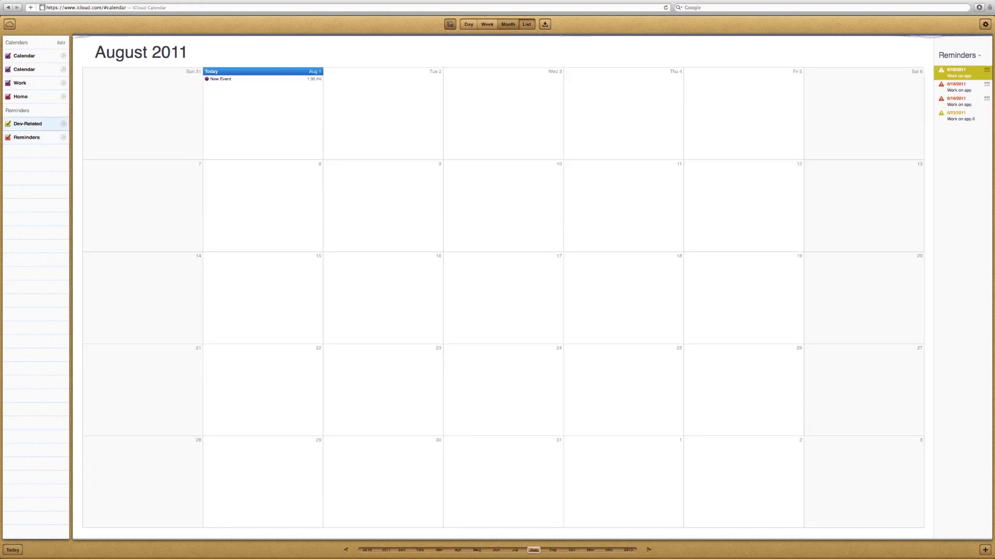
click(468, 24)
click(487, 25)
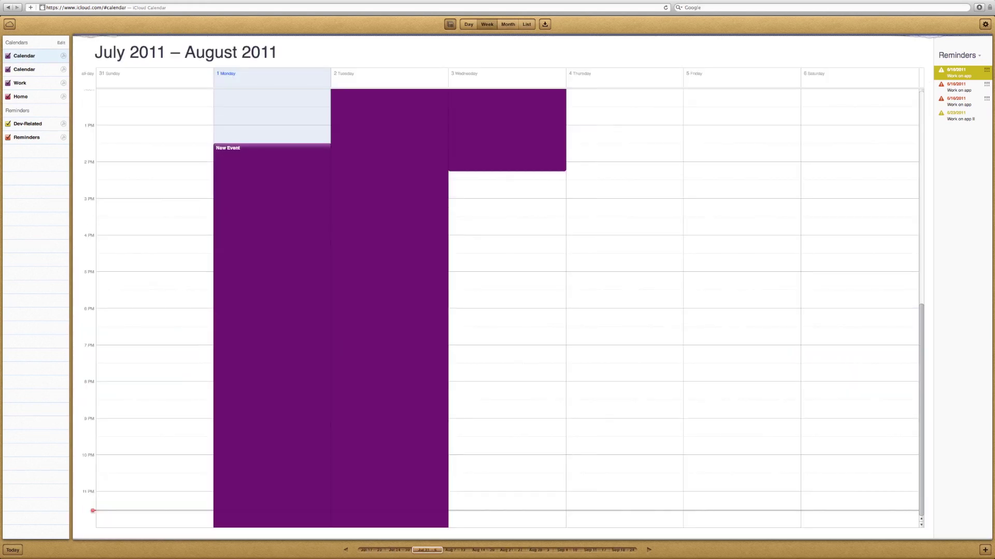
click(469, 24)
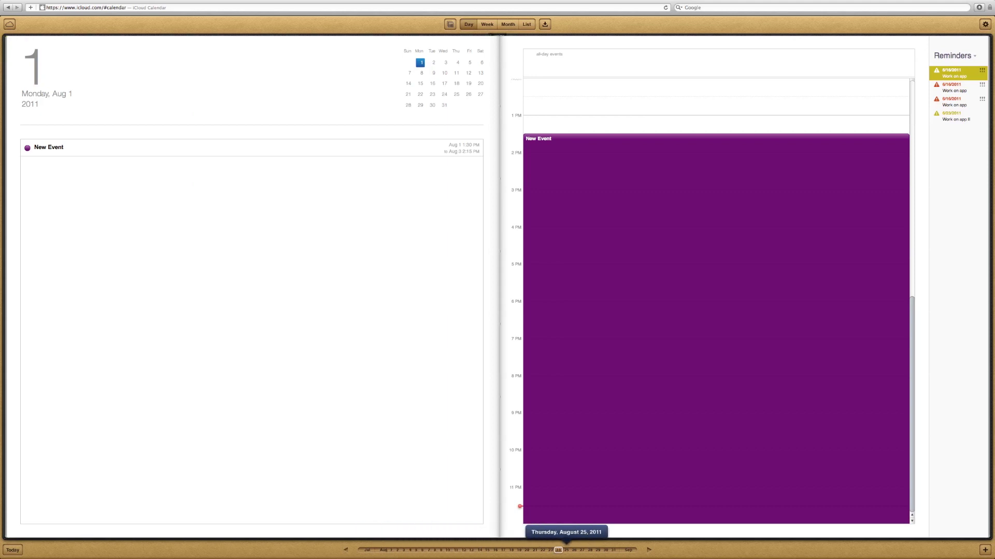
click(495, 550)
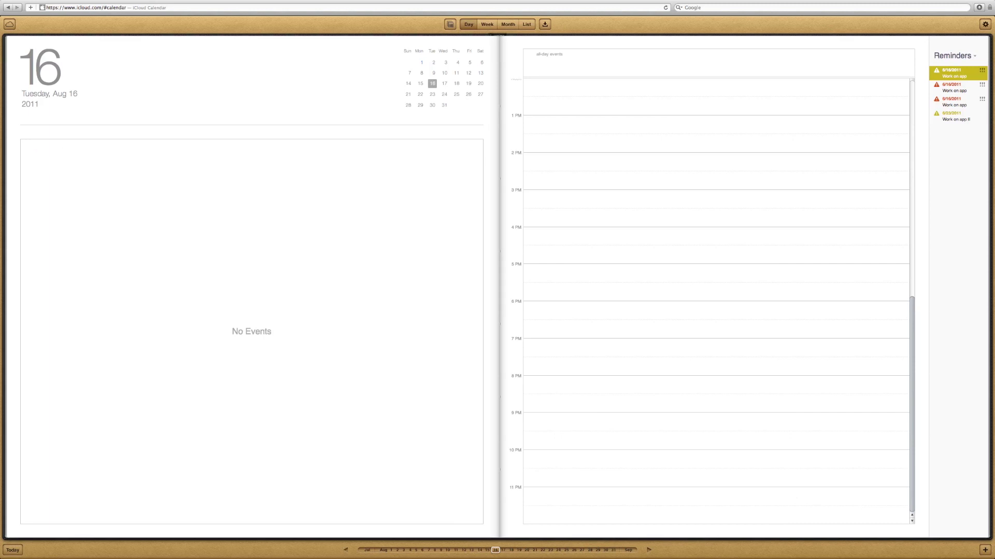
click(9, 24)
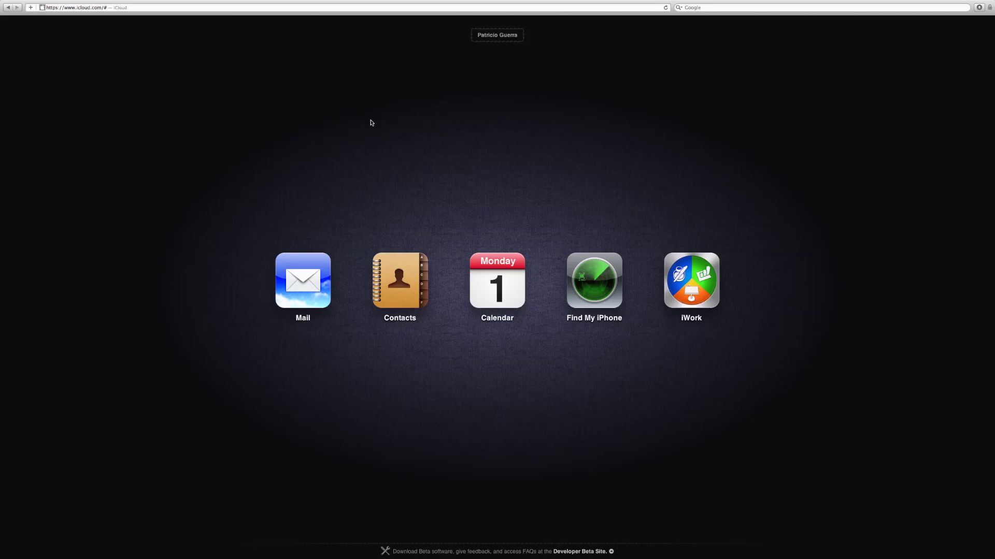
click(592, 284)
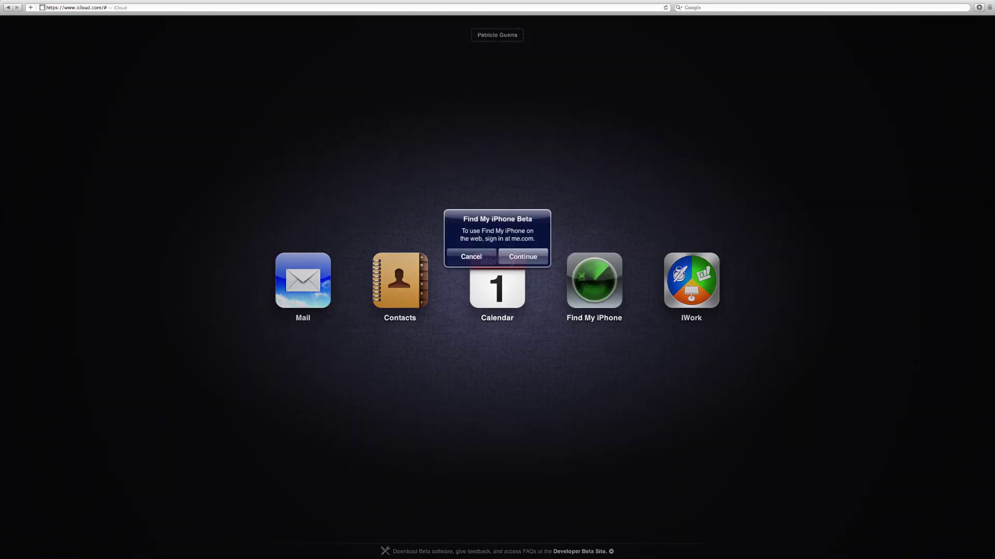
click(471, 256)
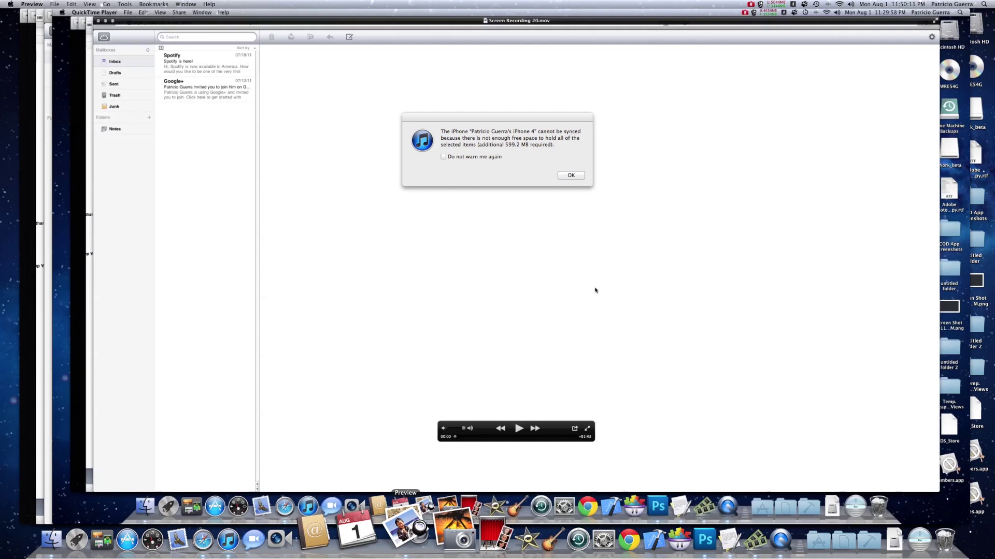
Use Mission Control (F3) to bring the QuickTime Player window in front of the iTunes alert.
key(F3)
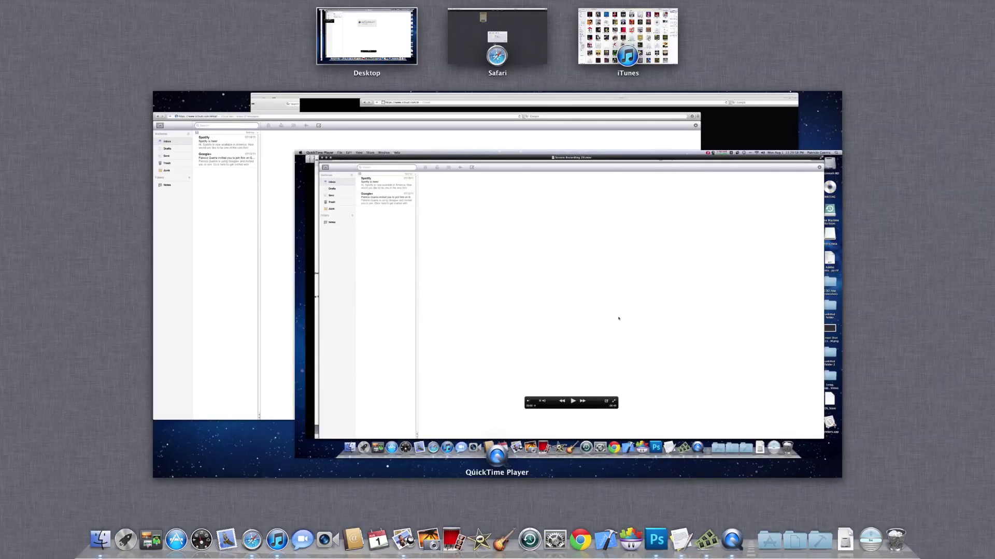
click(618, 318)
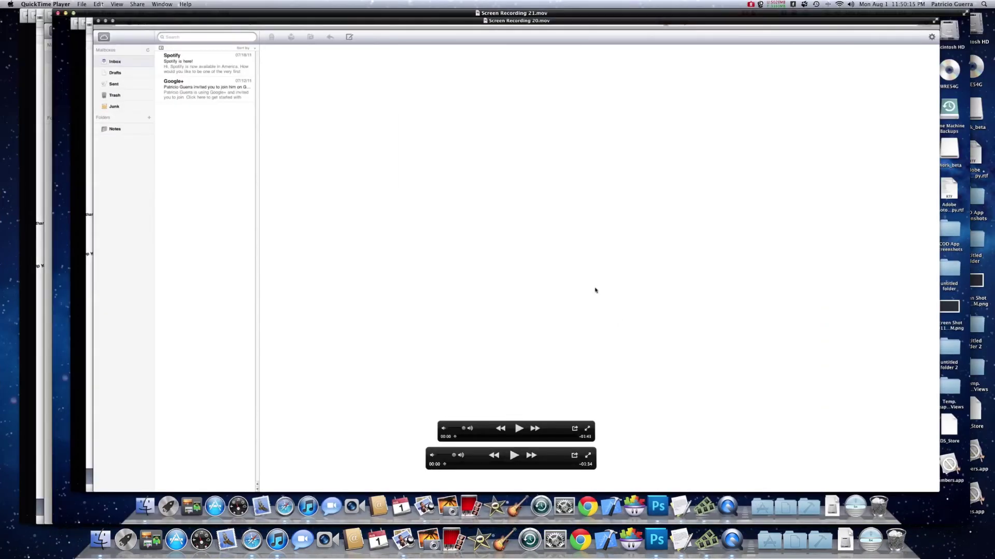